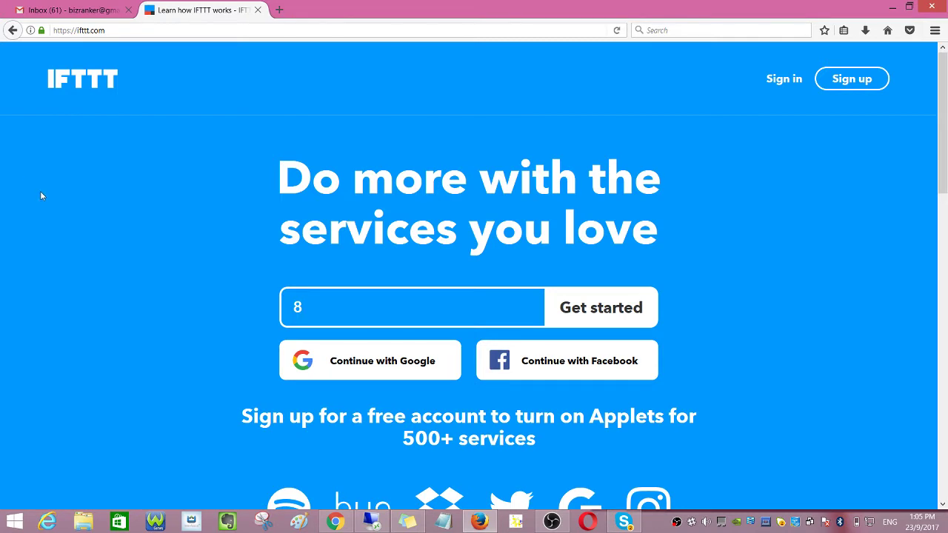
- Delete the stray '8' from the home page Email address field so it is empty
key("BackSpace")
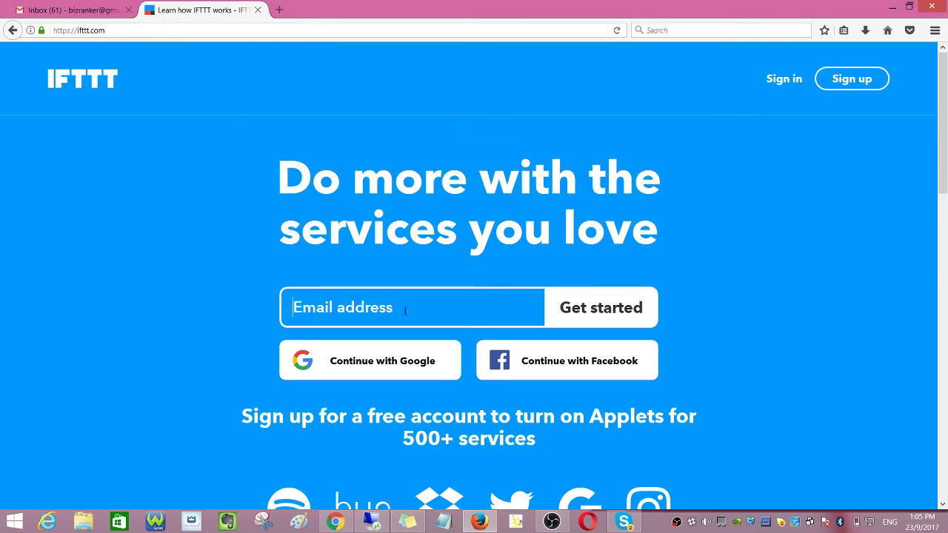
- Open the email-and-password sign-up form from the join page's password option
left_click(855, 87)
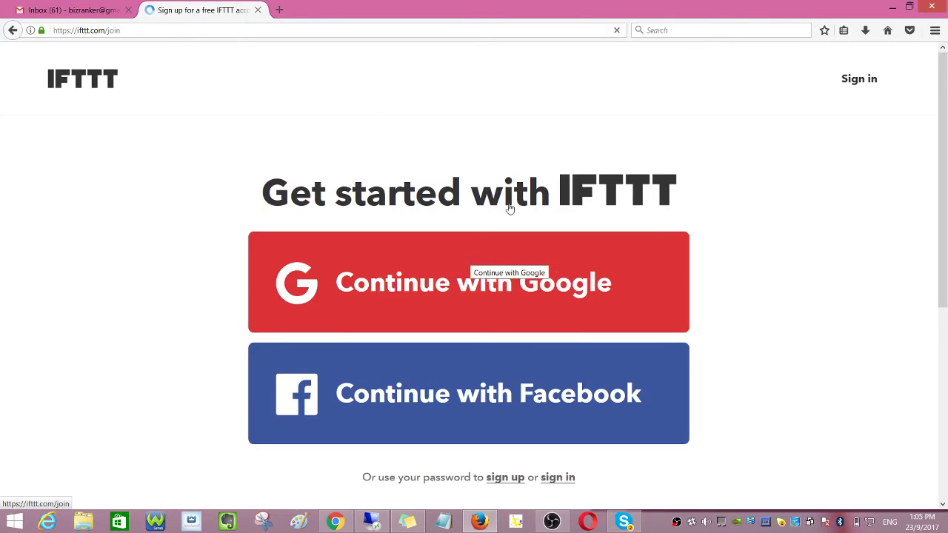
scroll(624, 313, "down", 3)
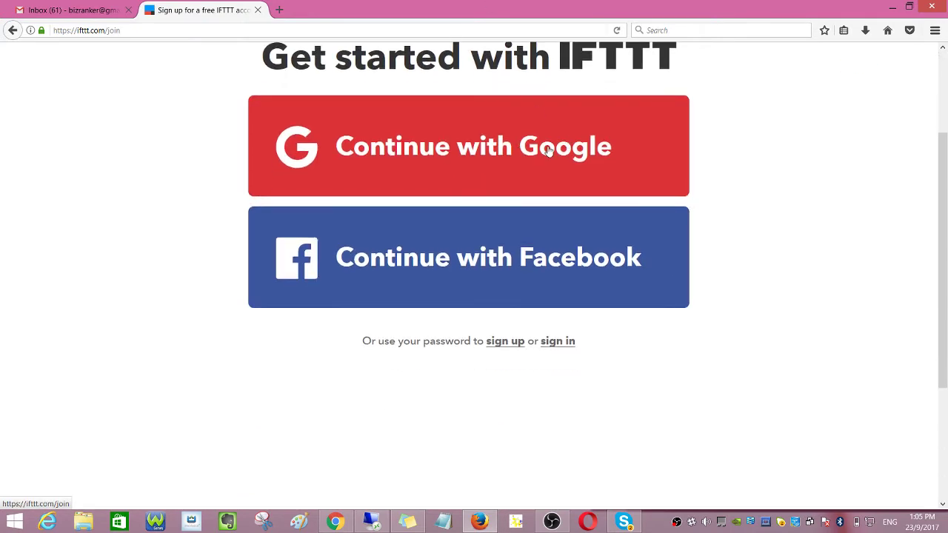
left_click(501, 342)
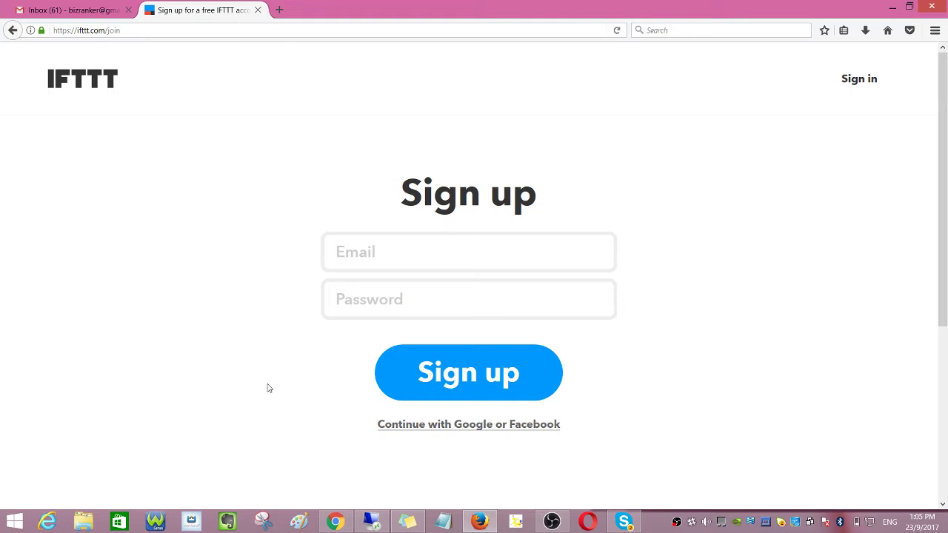
- Sign in with the account's email address and password using the password sign-in option
left_click(853, 79)
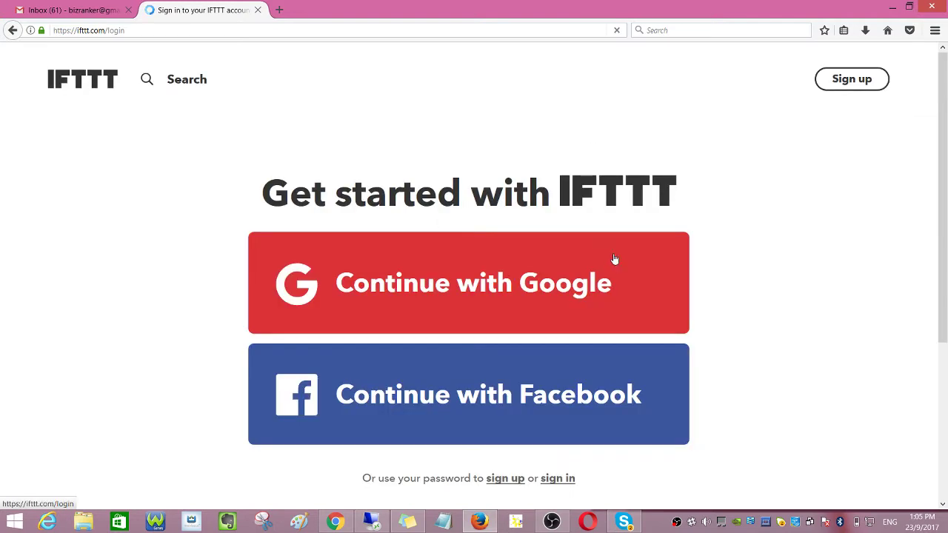
left_click(557, 479)
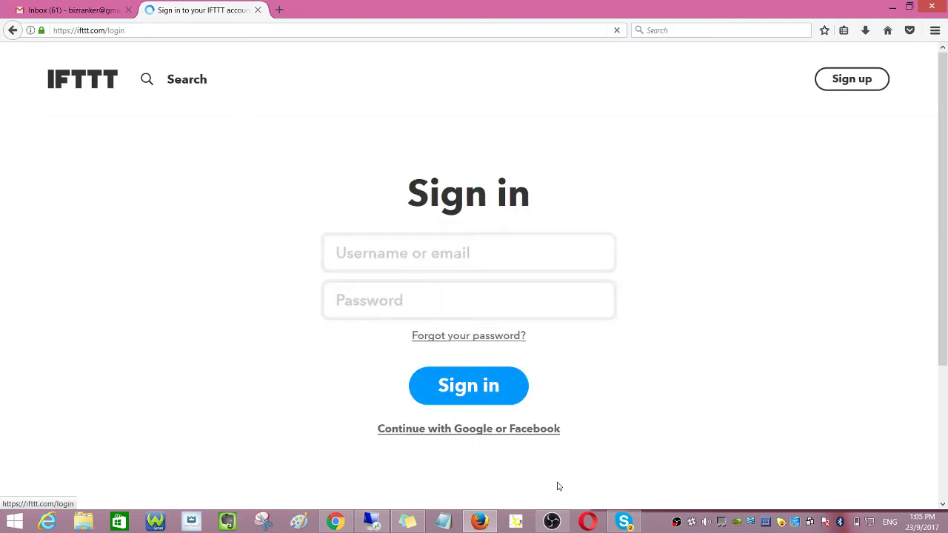
left_click(458, 257)
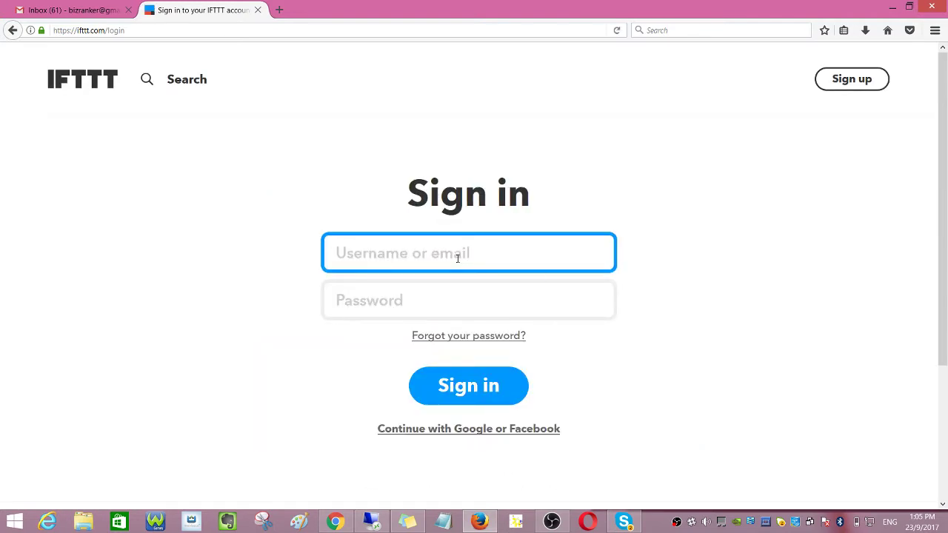
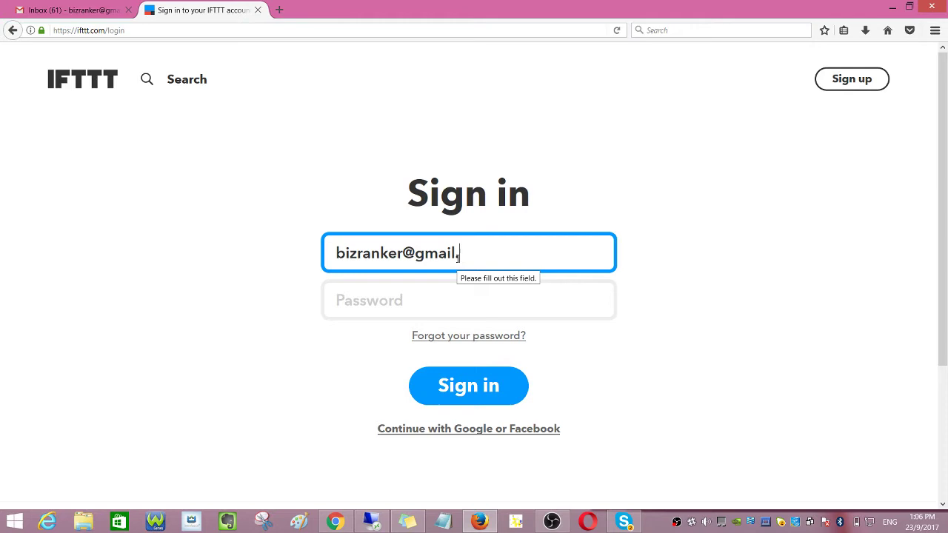
key("Tab")
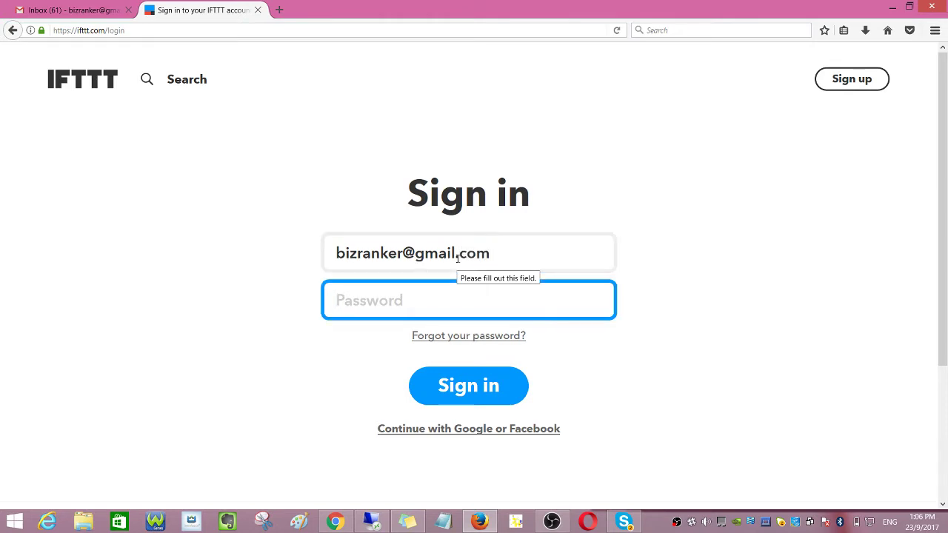
type("********")
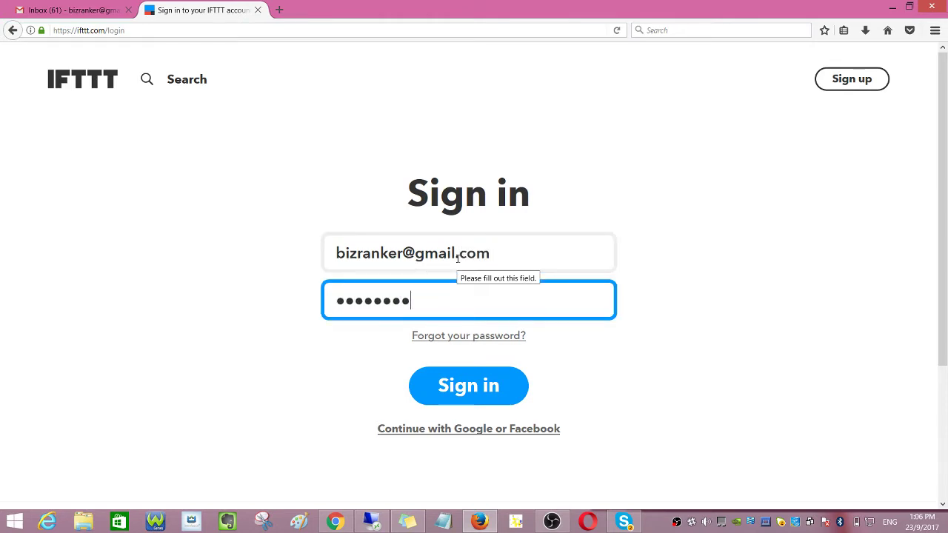
key("Return")
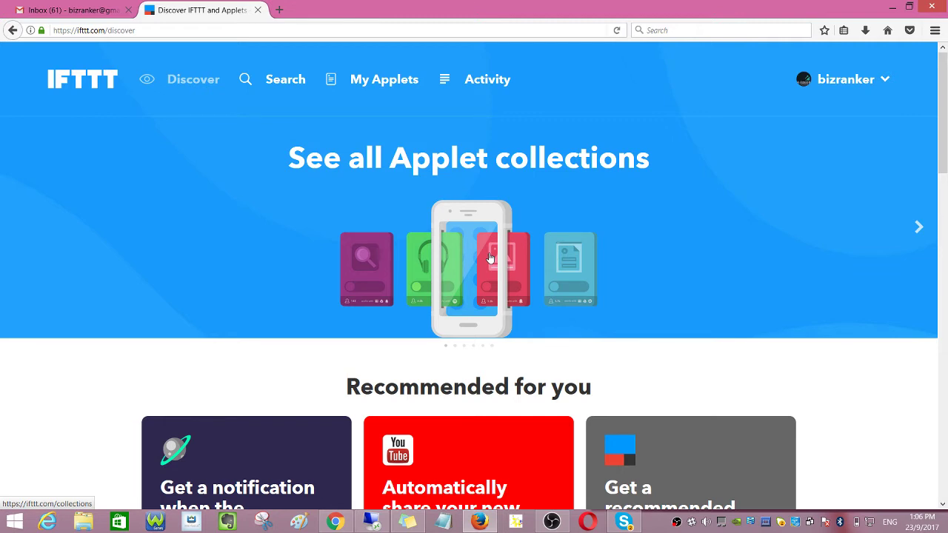
- Create a new applet triggered by YouTube's 'New public video uploaded by you'
left_click(885, 81)
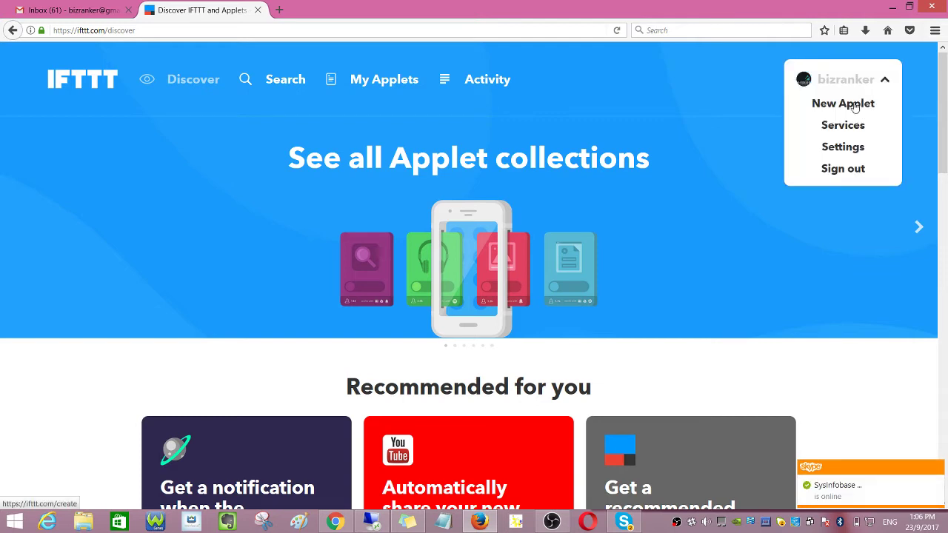
left_click(855, 107)
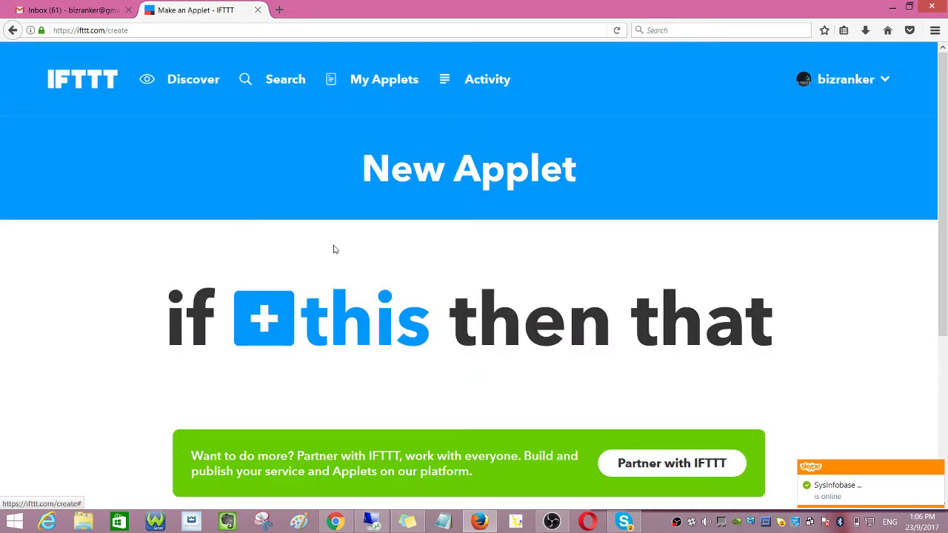
left_click(345, 327)
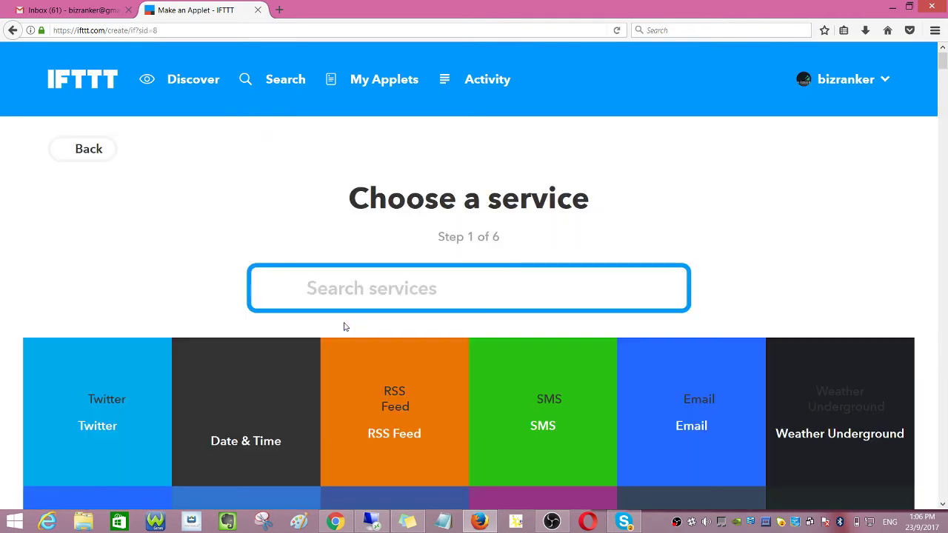
type("y")
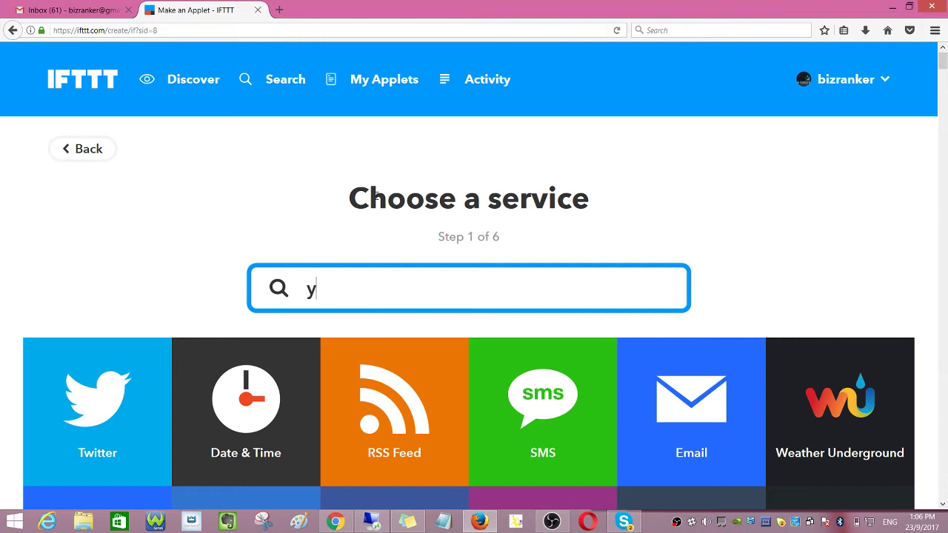
type("ou")
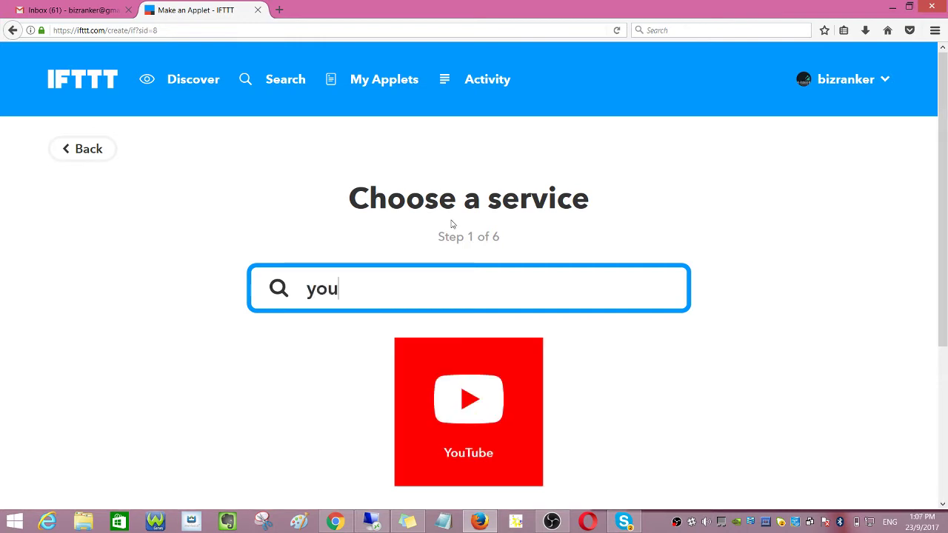
scroll(449, 356, "down", 2)
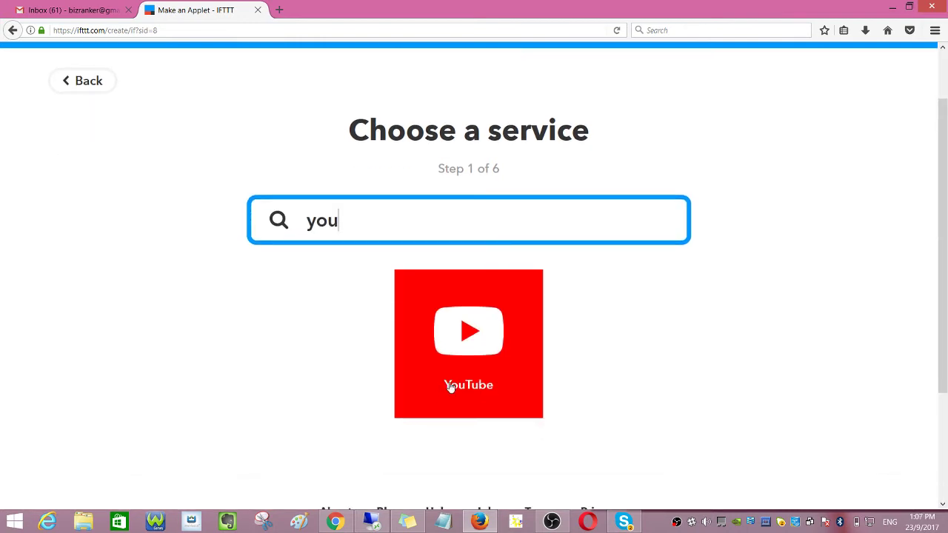
left_click(488, 329)
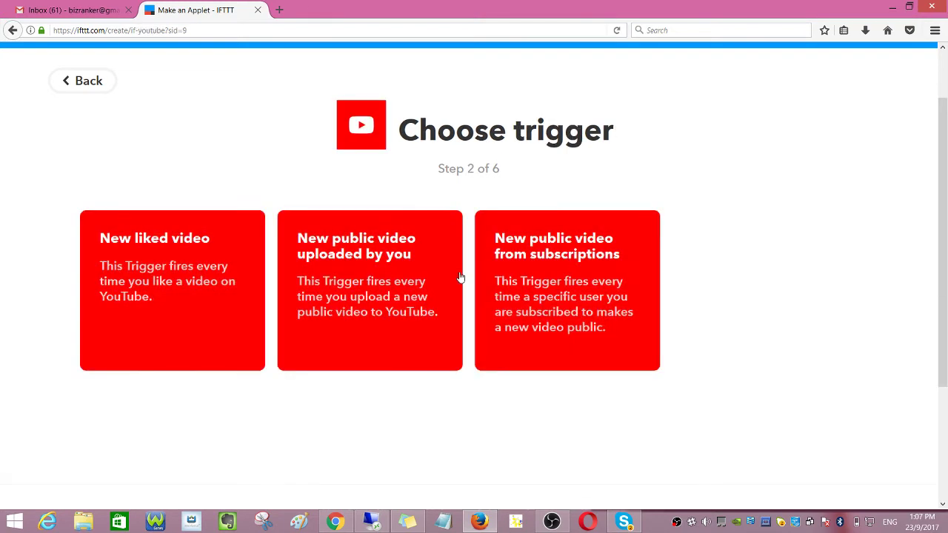
left_click(393, 247)
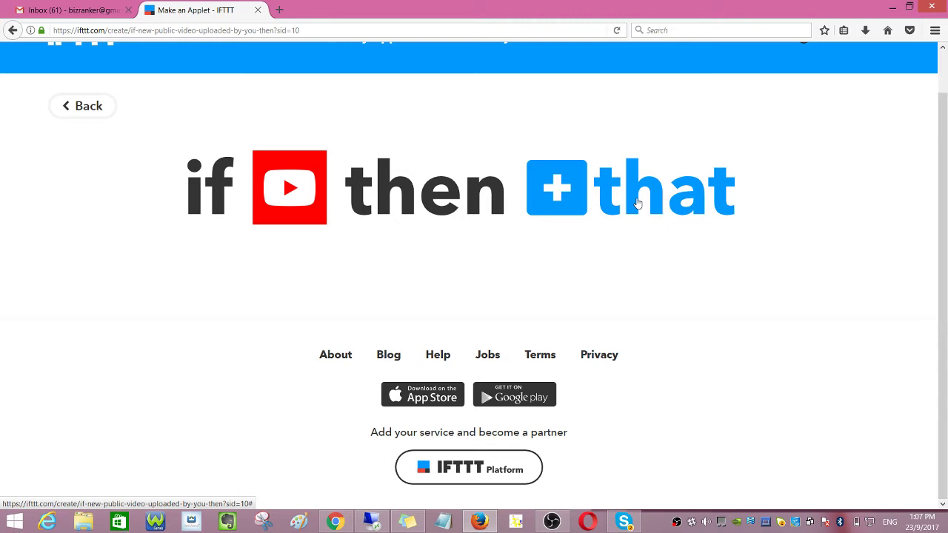
- Set Facebook Pages 'Create a status message' as the applet's action
left_click(637, 203)
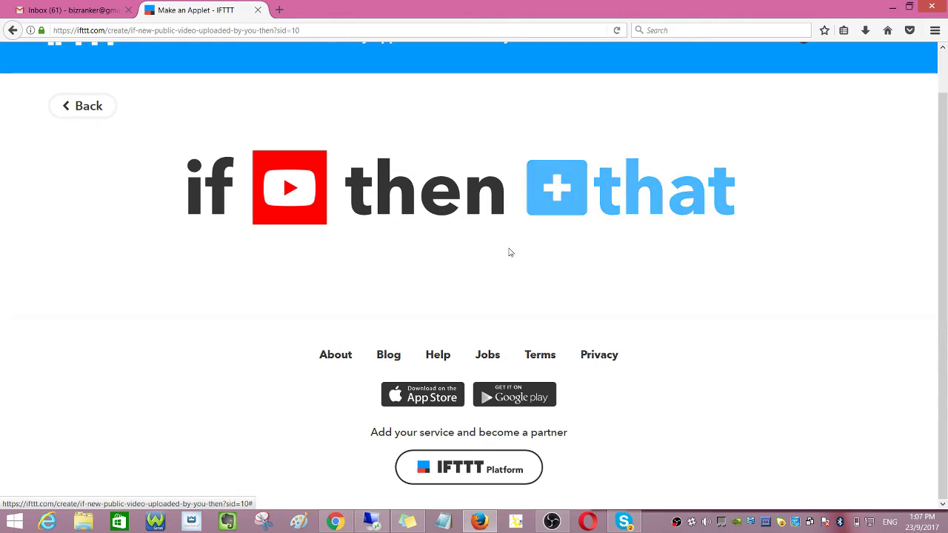
type("f")
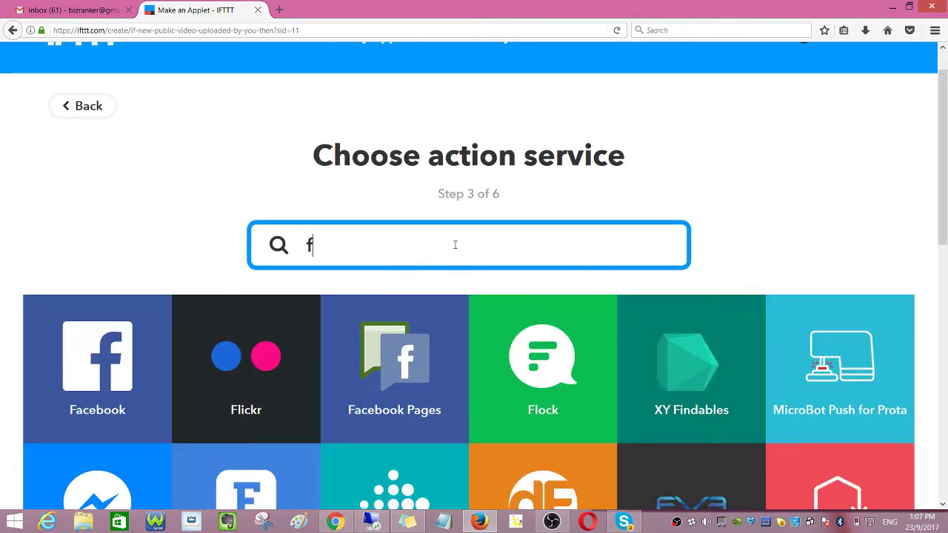
type("ace")
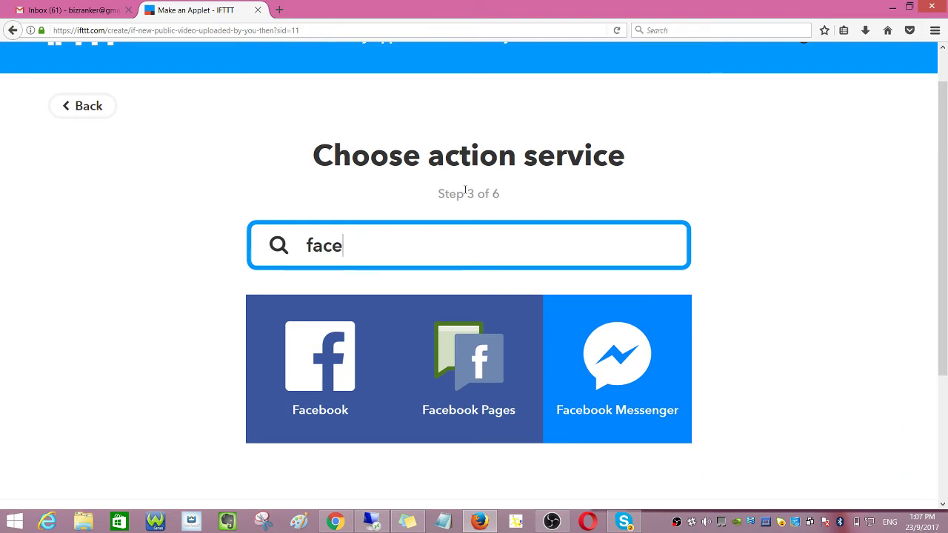
type("book")
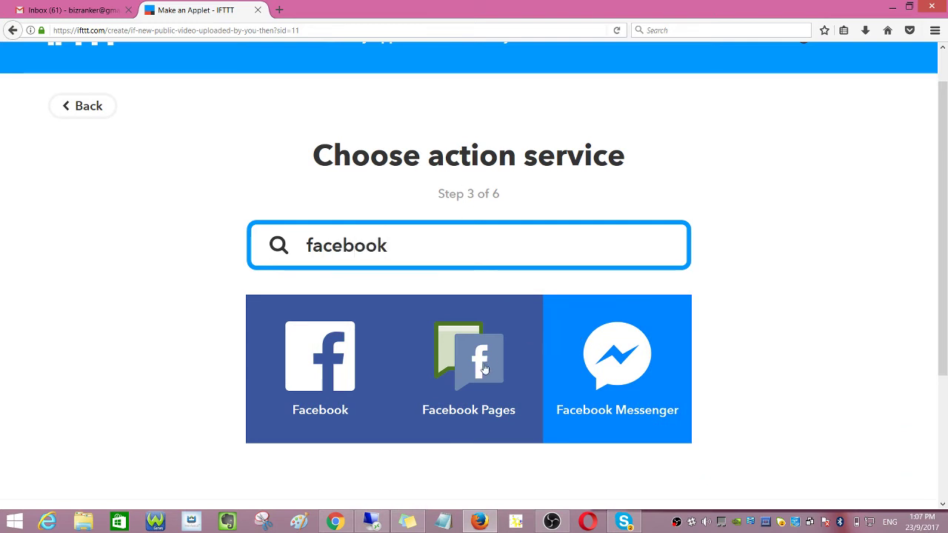
left_click(484, 365)
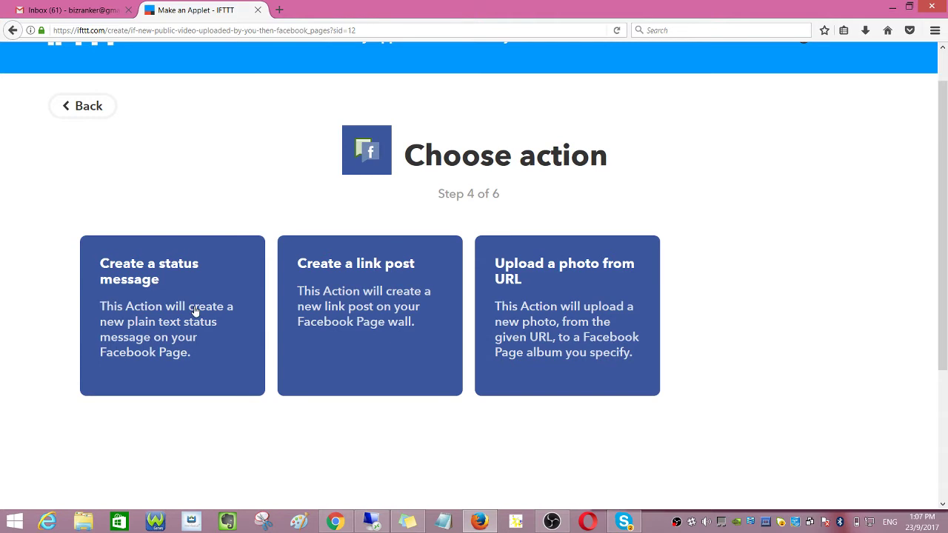
left_click(195, 309)
- Insert the video's Title and Url ingredients into the Status message field
scroll(477, 295, "down", 3)
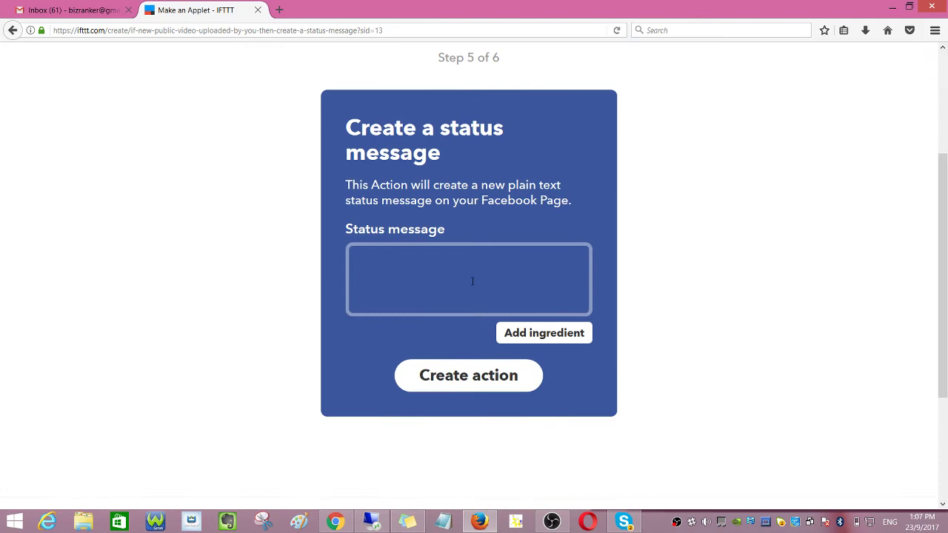
left_click(472, 282)
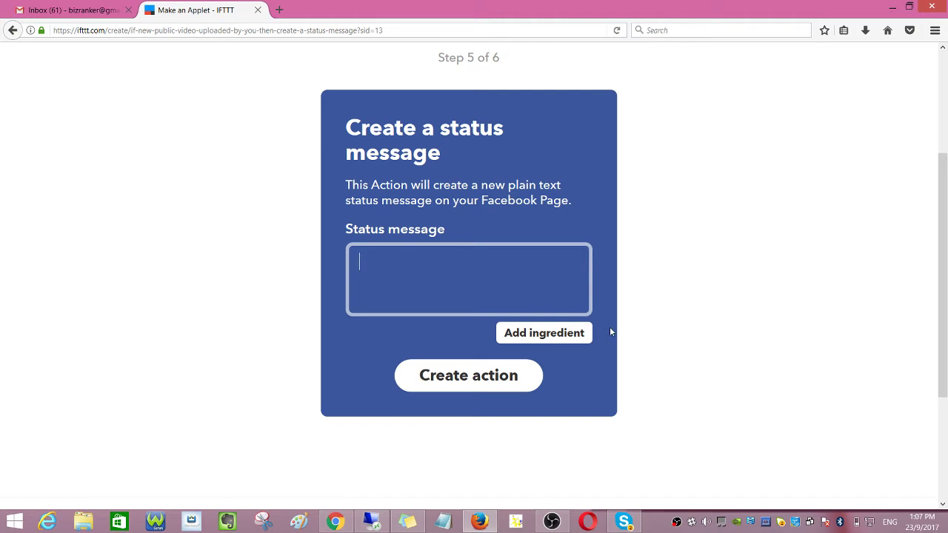
left_click(557, 335)
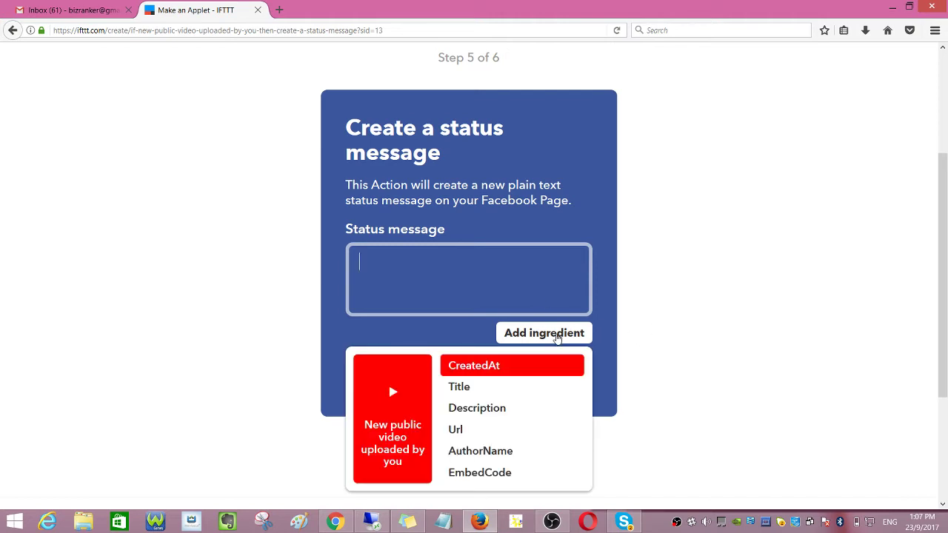
left_click(493, 387)
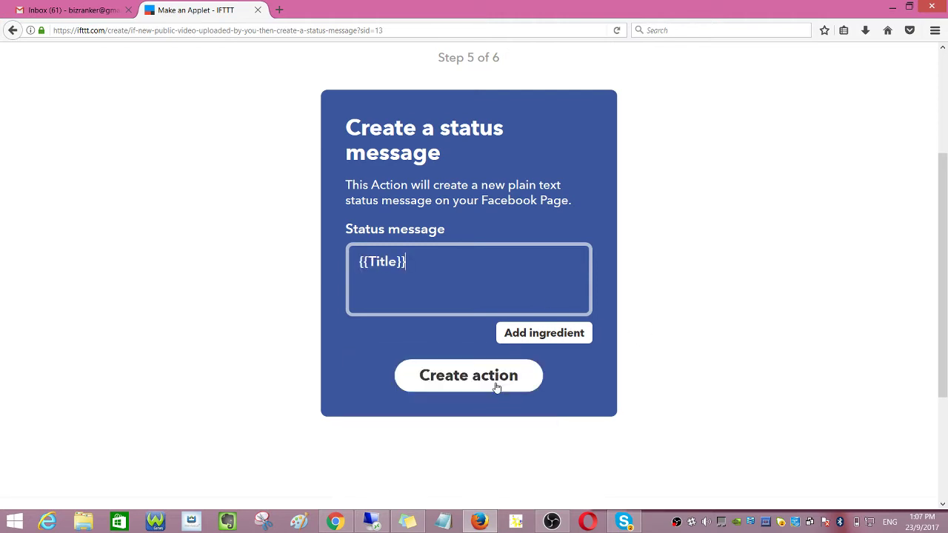
left_click(552, 333)
left_click(476, 432)
left_click(565, 334)
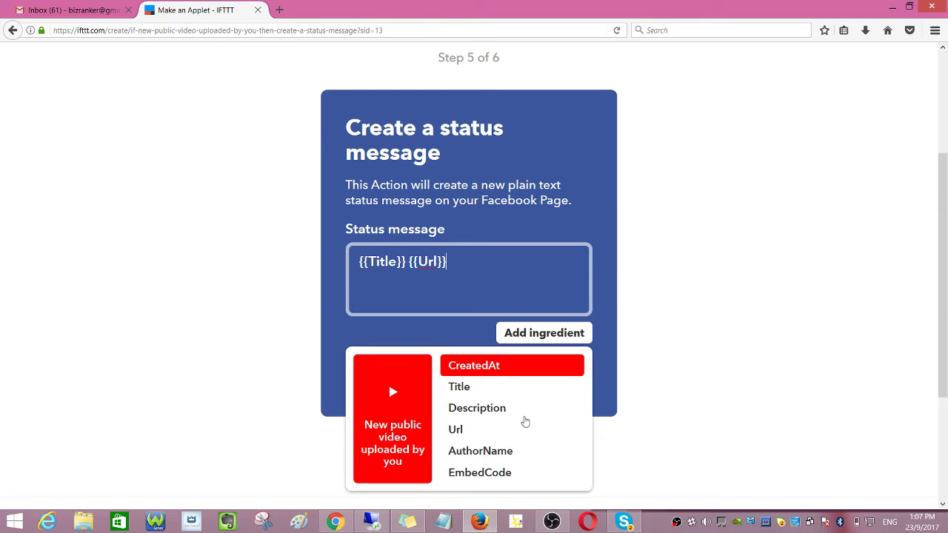
left_click(597, 361)
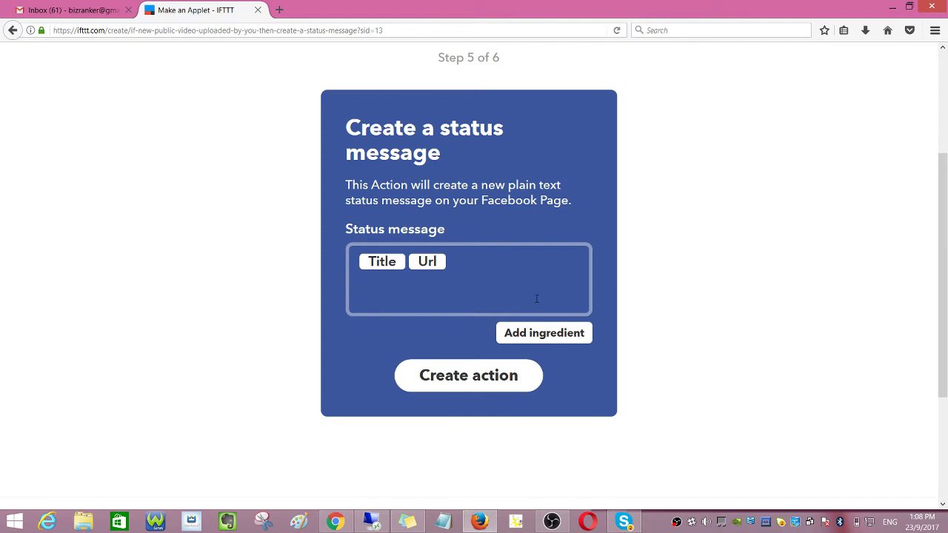
- Save the status message action and delete the applet's default title
left_click(474, 382)
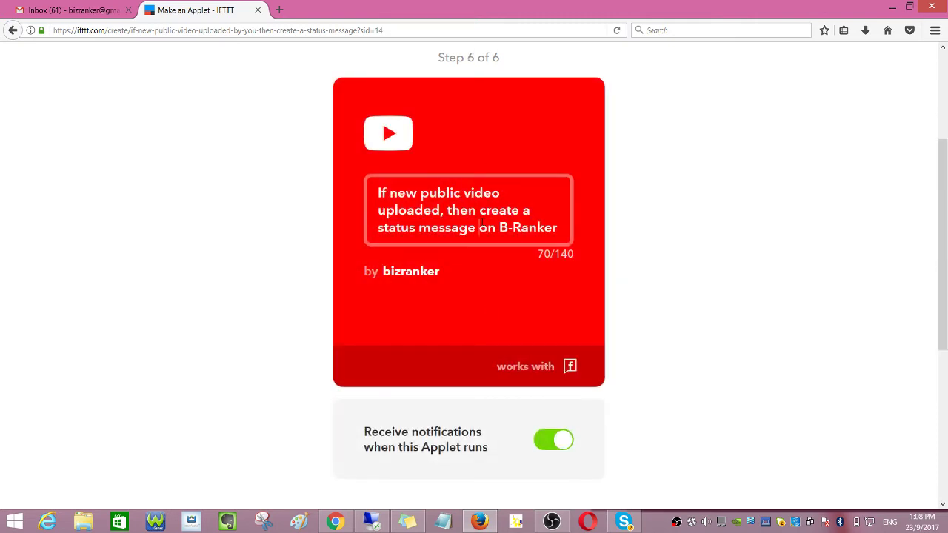
triple_click(480, 226)
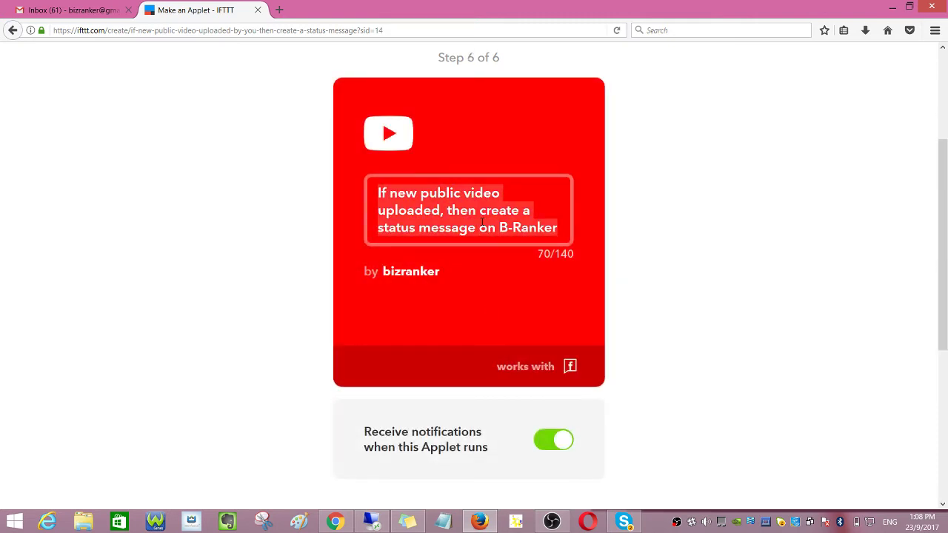
left_click(379, 176)
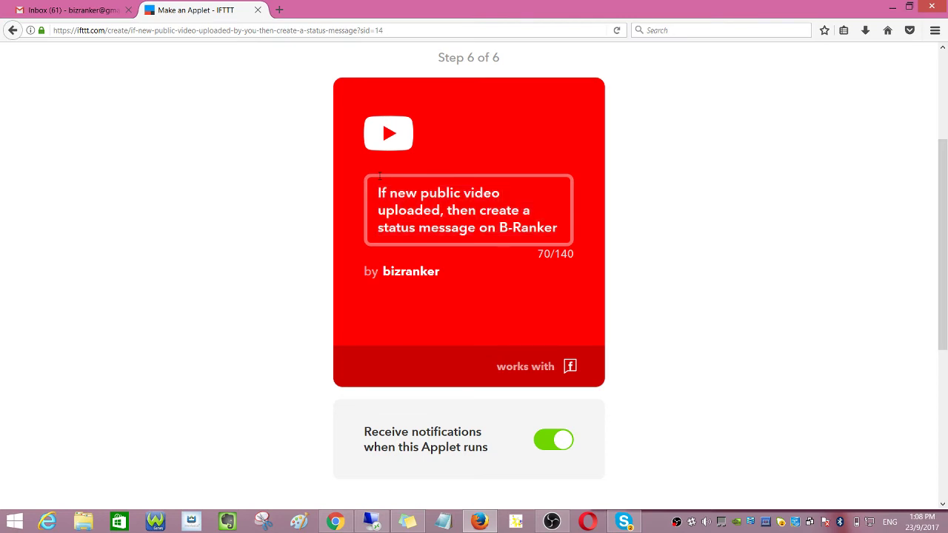
type("Y")
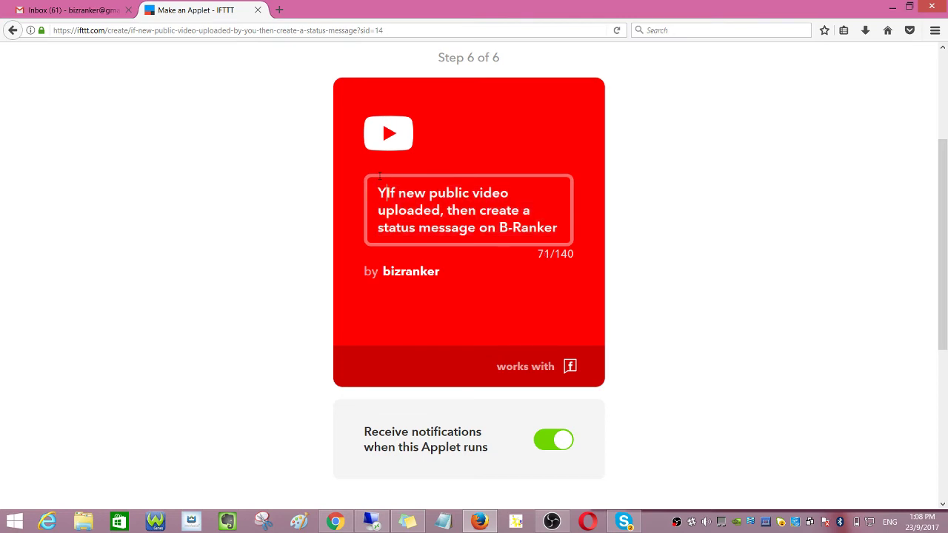
key("shift+Down")
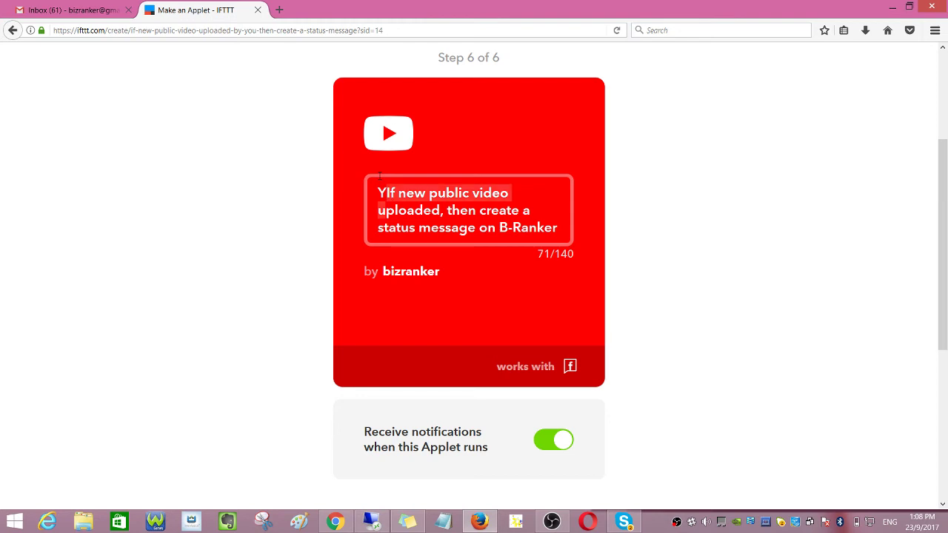
key("shift+Down")
key("shift+Down")
left_click(562, 229)
key("ctrl+a")
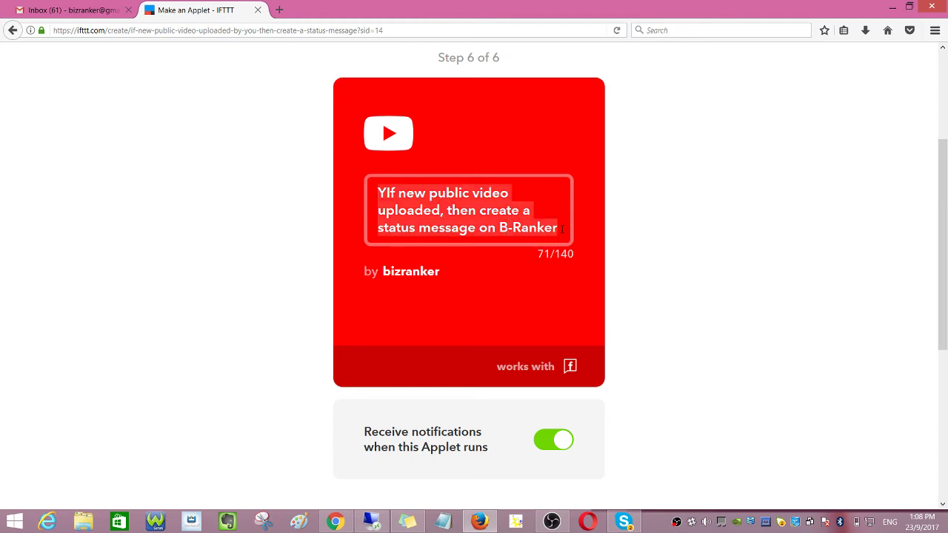
left_click(366, 188)
key("Right")
key("Right")
key("Right")
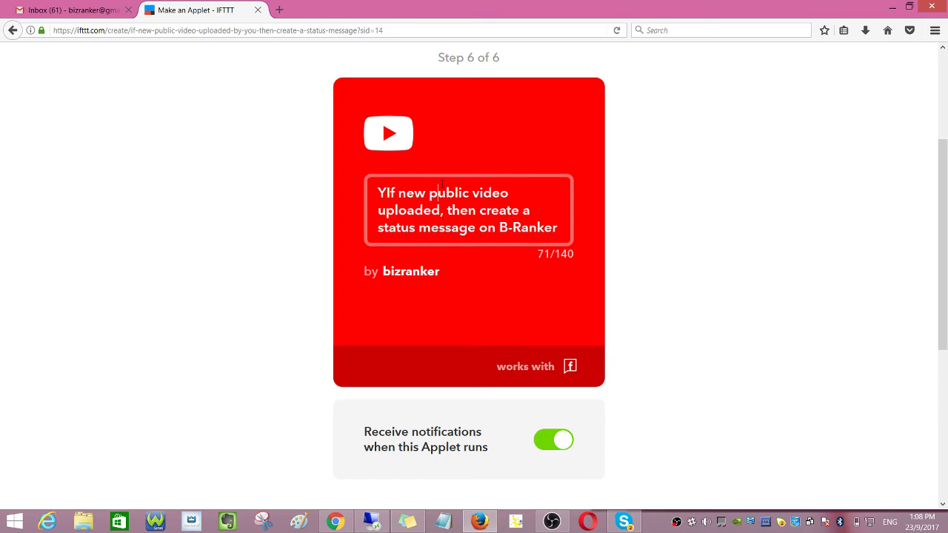
key("shift+Left")
key("ctrl+a")
key("BackSpace")
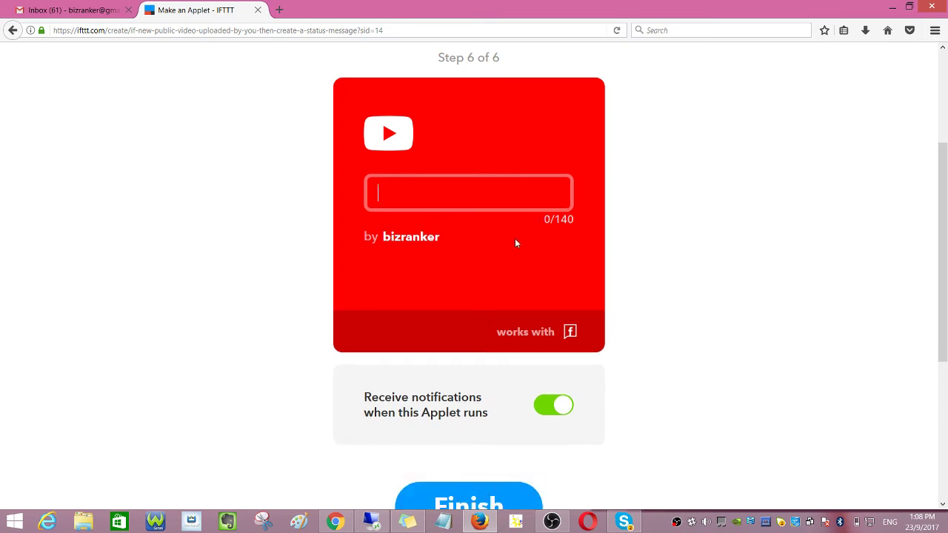
- Name the applet 'Youtube to FB Page' and finish creating it
type("Youtu")
type("be to ")
type("FB ")
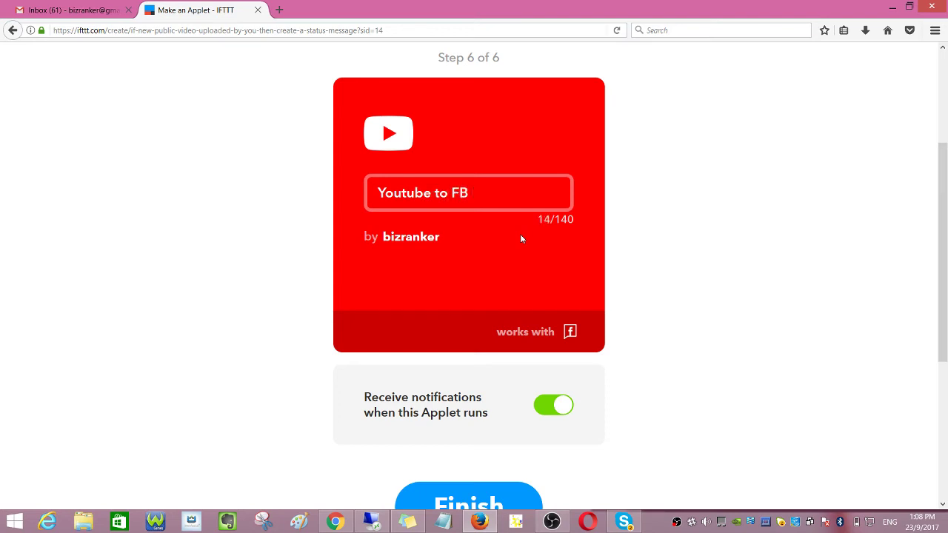
type("Pg")
key("BackSpace")
type("age")
scroll(539, 296, "down", 2)
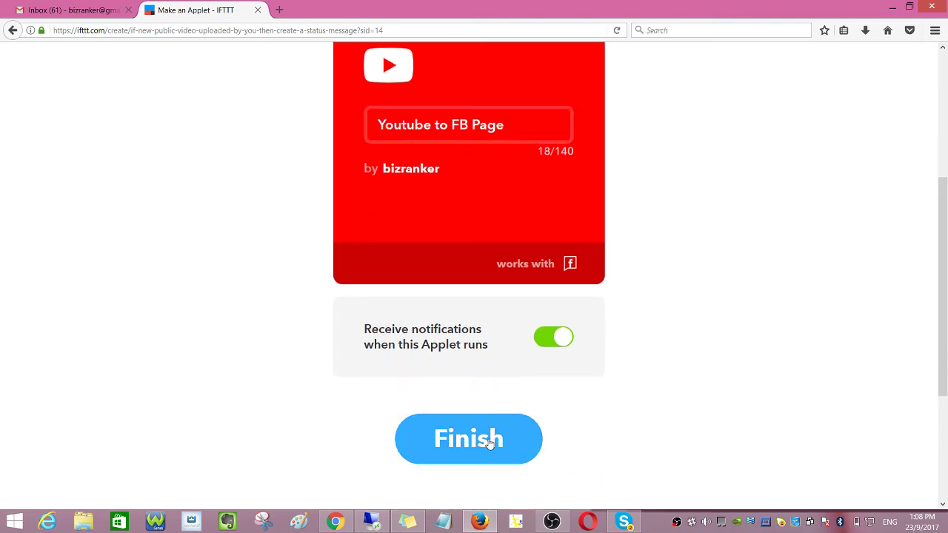
key("Return")
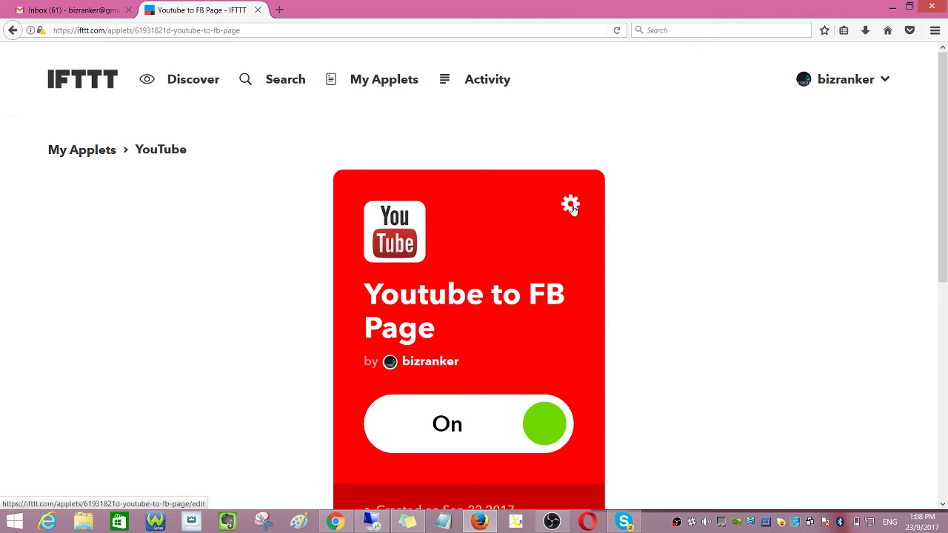
- Open the Youtube to FB Page applet's settings and save them unchanged
left_click(571, 207)
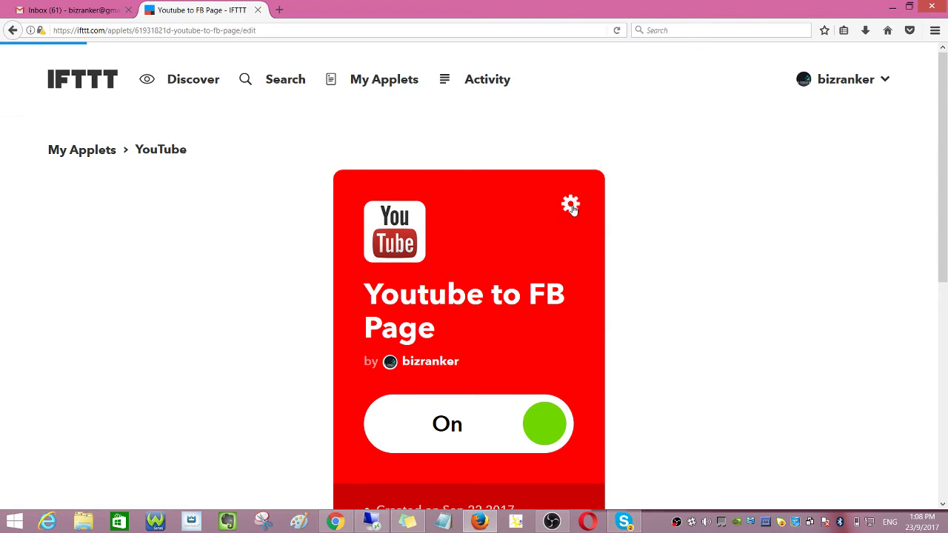
scroll(574, 194, "down", 2)
scroll(574, 194, "down", 2)
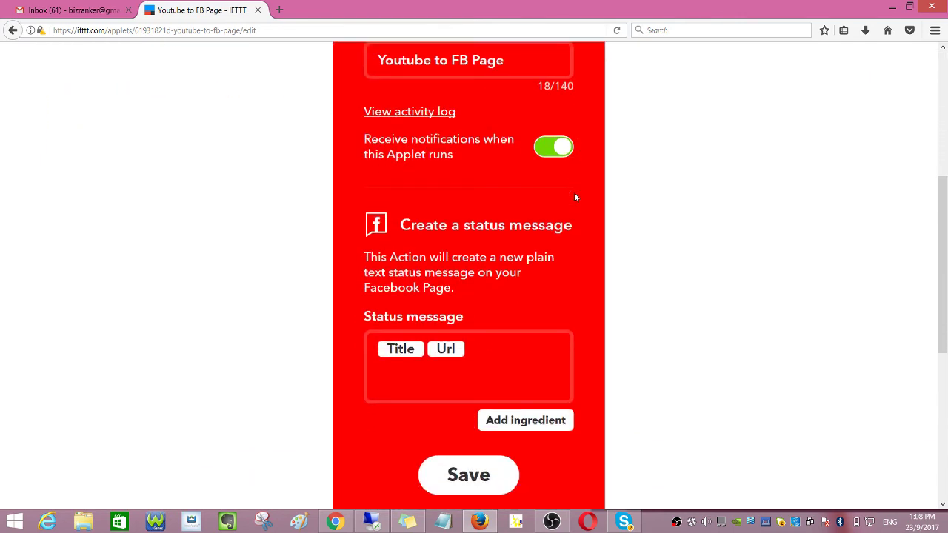
scroll(574, 197, "down", 2)
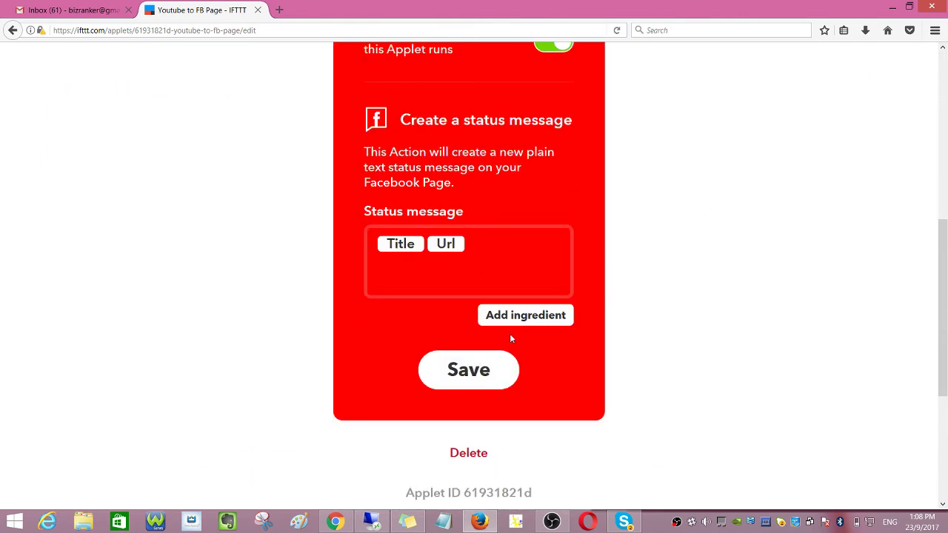
scroll(510, 333, "up", 2)
scroll(515, 336, "down", 4)
left_click(479, 306)
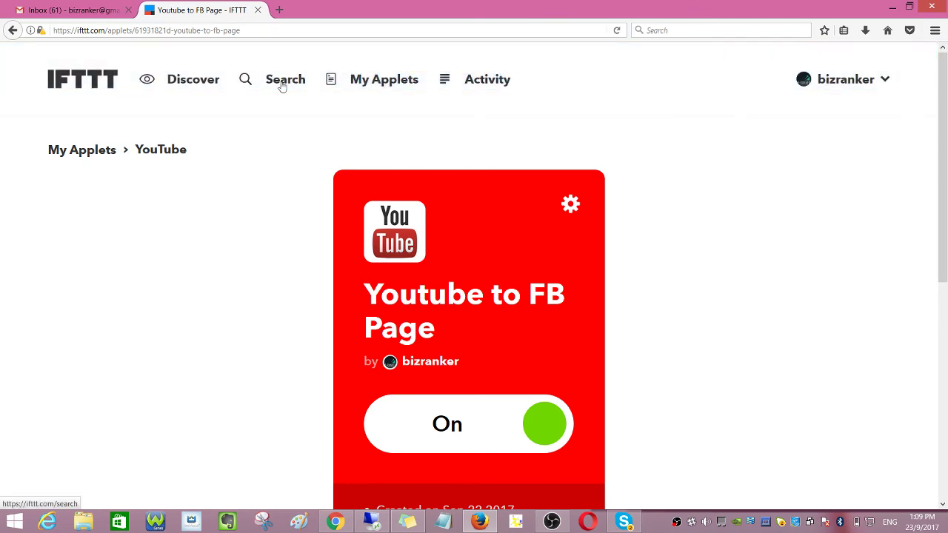
left_click(380, 85)
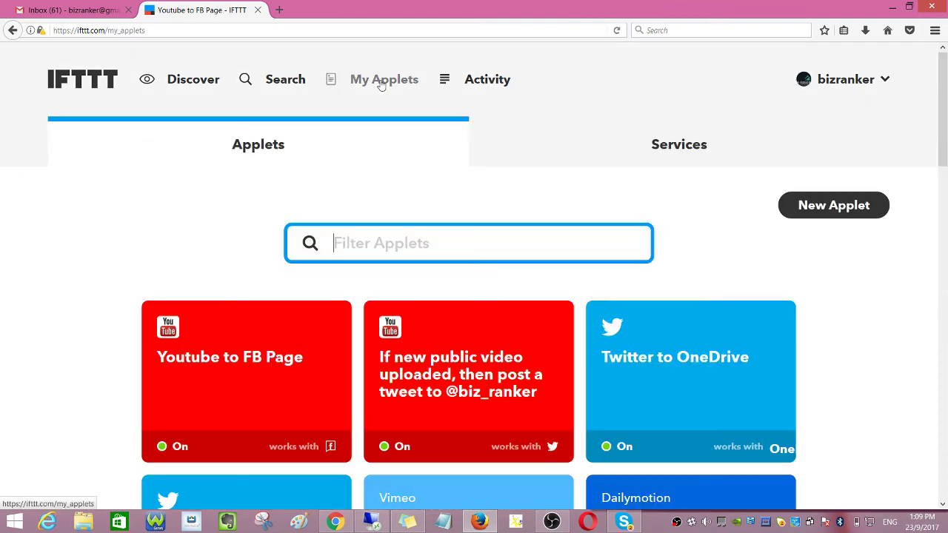
scroll(381, 84, "down", 2)
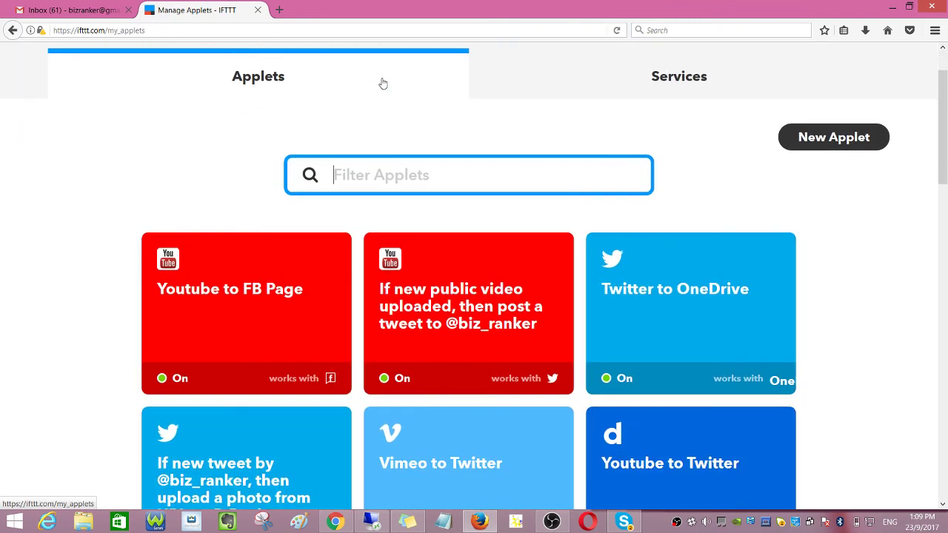
left_click(240, 317)
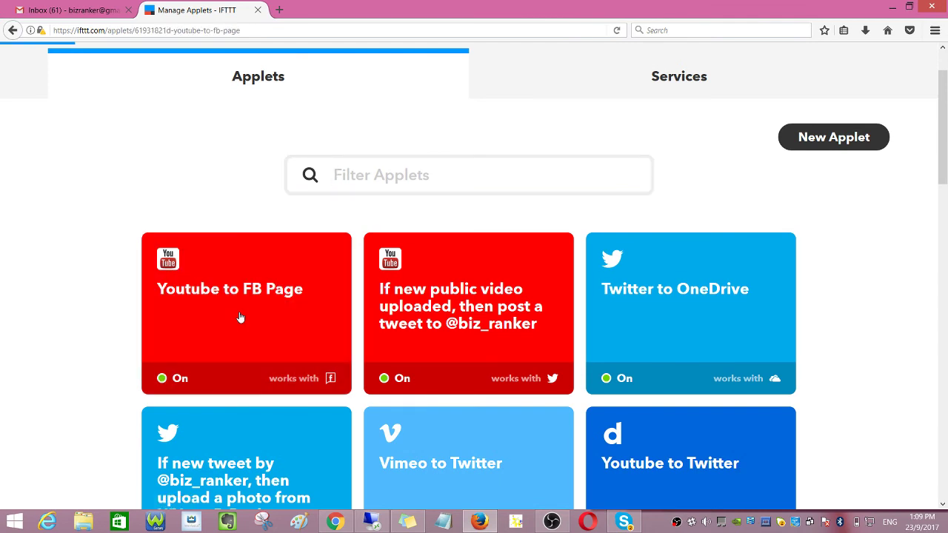
scroll(489, 307, "down", 4)
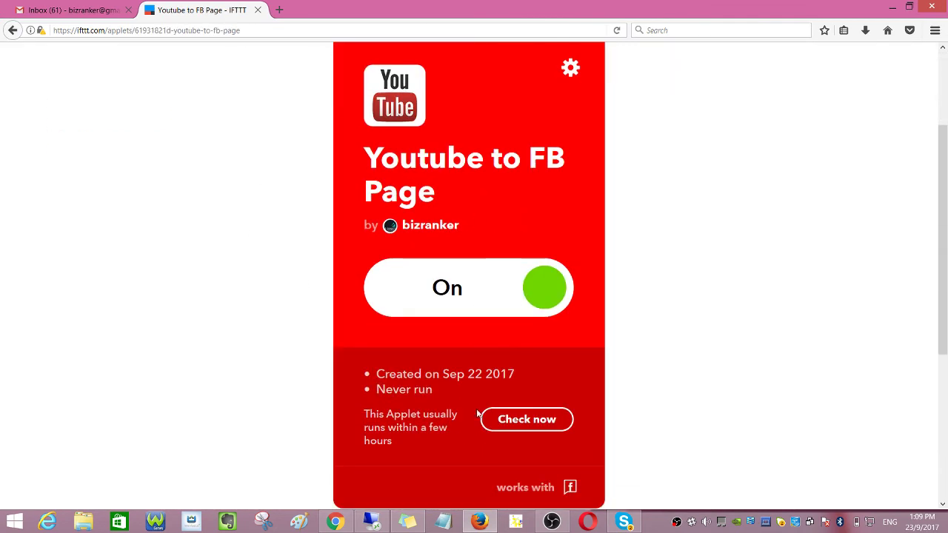
scroll(449, 333, "up", 4)
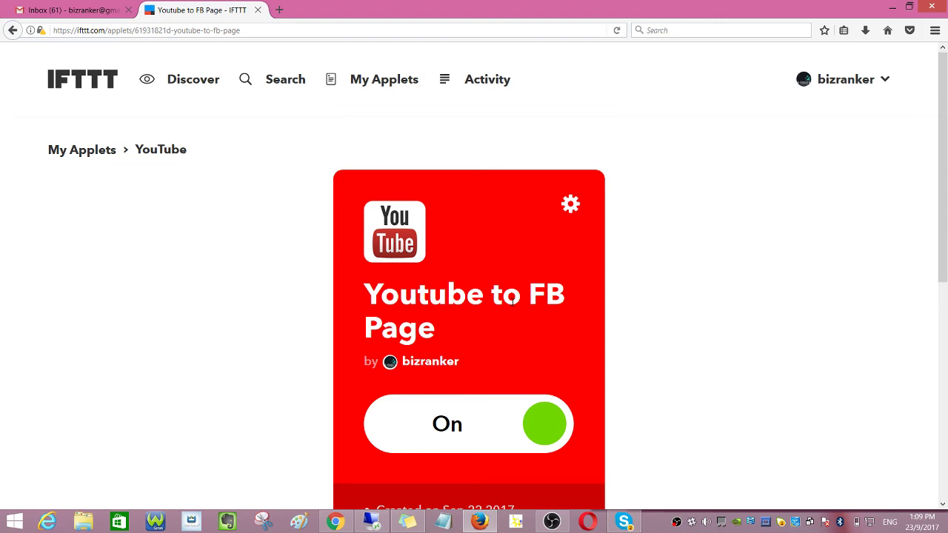
scroll(512, 300, "down", 2)
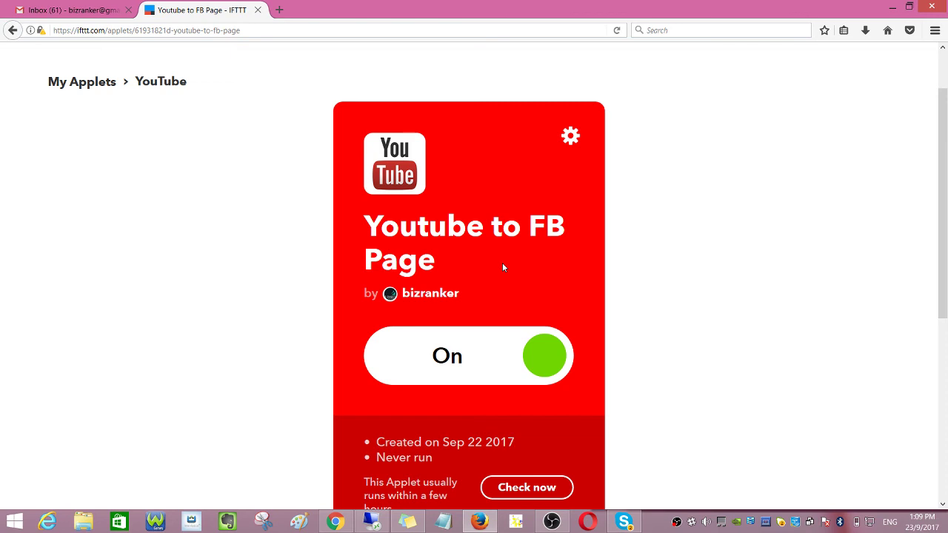
- Reopen Youtube to FB Page, confirm it shows 'Never run', and return to My Applets
left_click(70, 84)
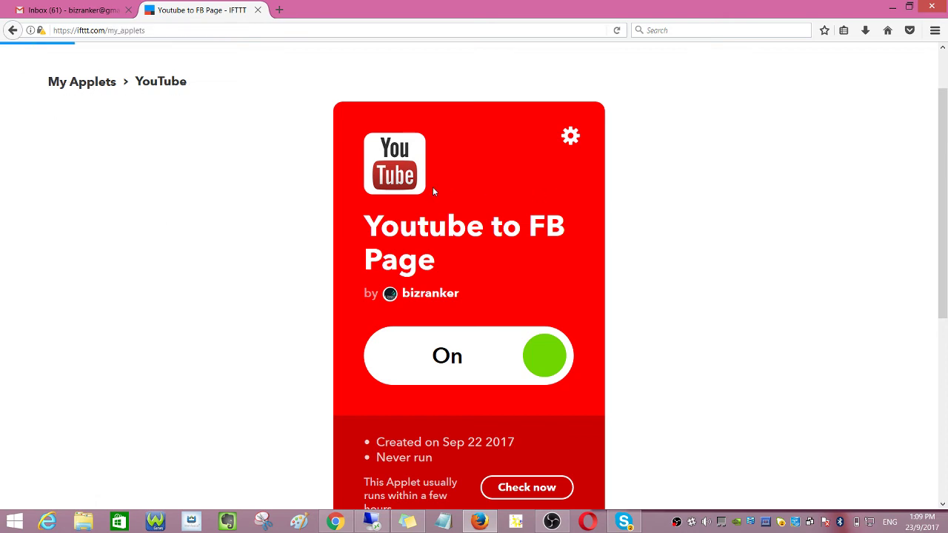
scroll(180, 332, "down", 2)
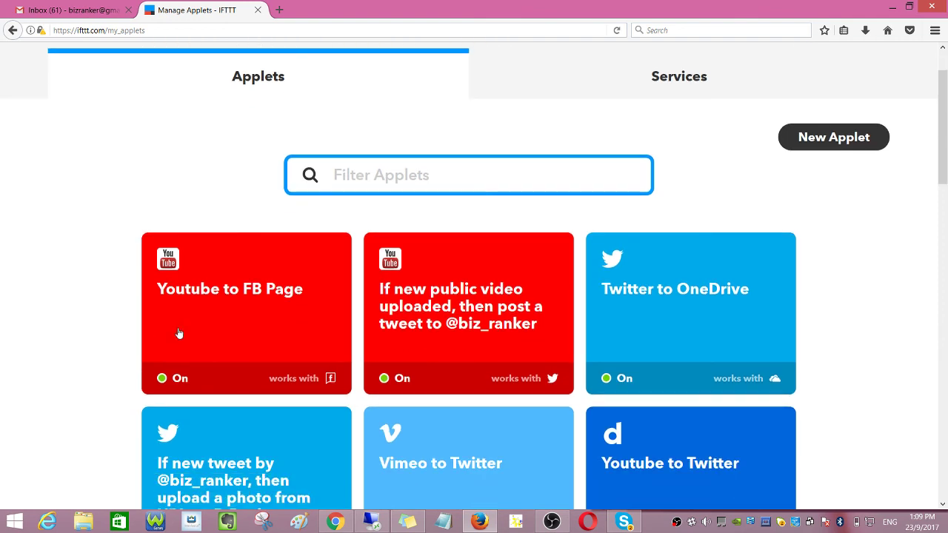
left_click(271, 298)
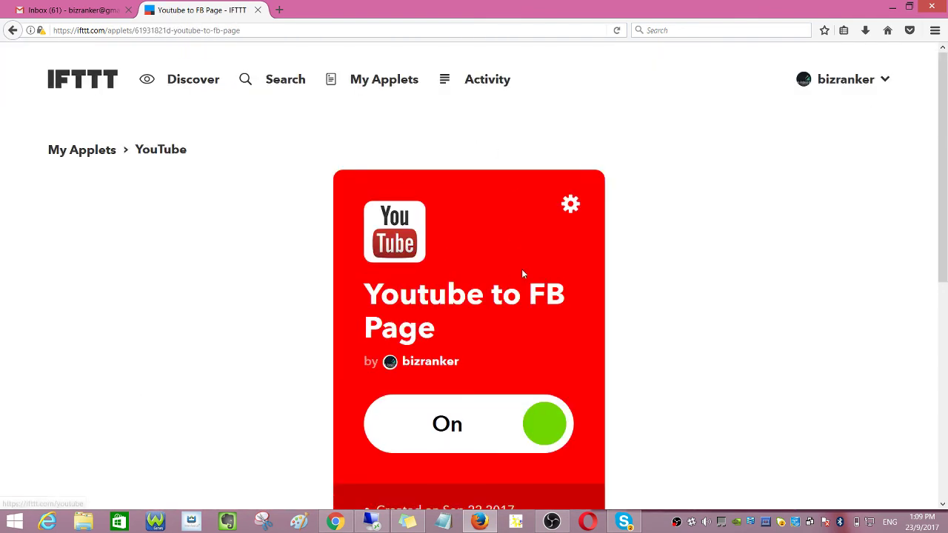
scroll(521, 269, "down", 3)
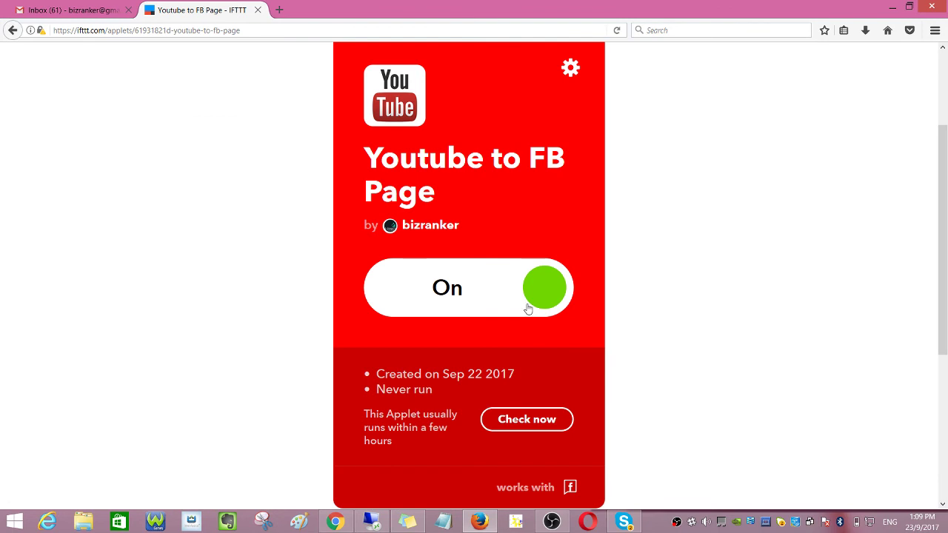
scroll(559, 317, "down", 2)
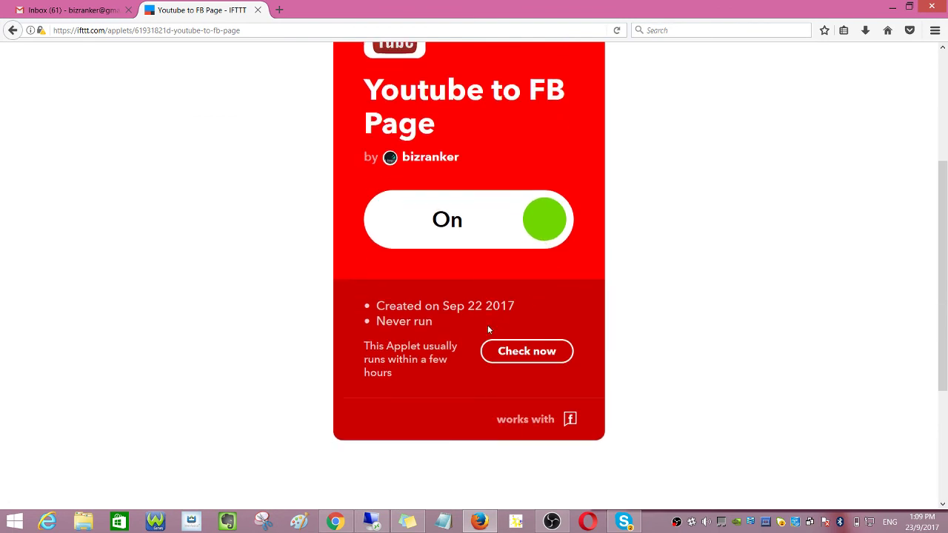
left_click_drag(375, 320, 456, 325)
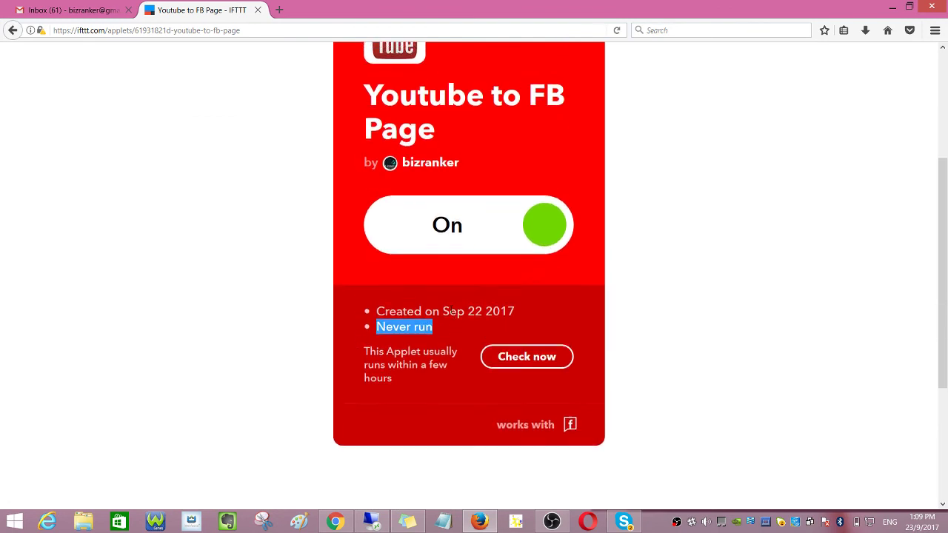
scroll(456, 325, "up", 5)
left_click(372, 88)
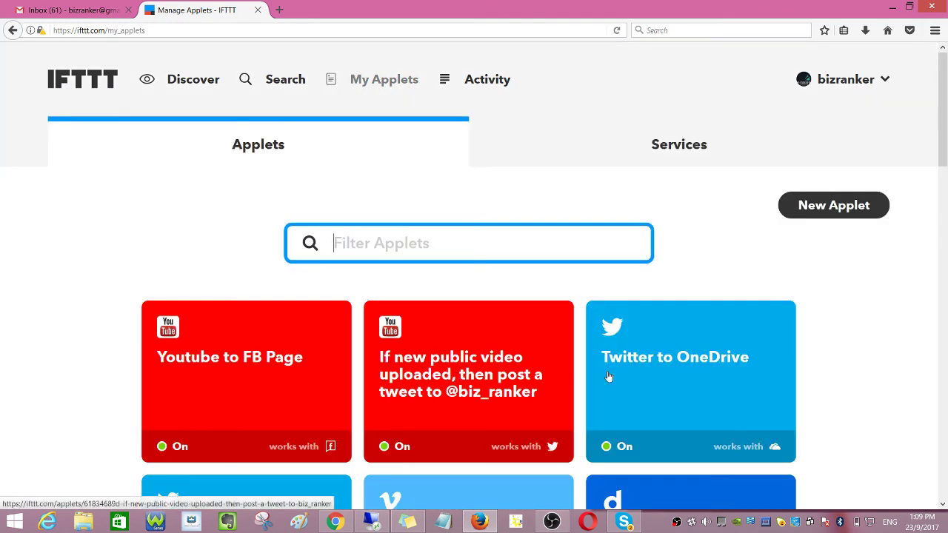
- Open the YouTube-to-tweet applet and check its details show it ran once
scroll(509, 349, "down", 2)
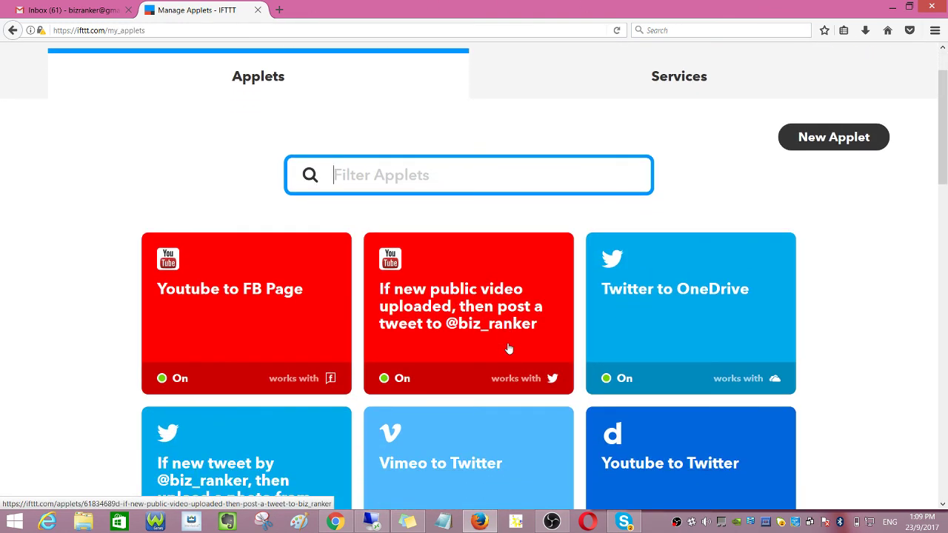
left_click(453, 304)
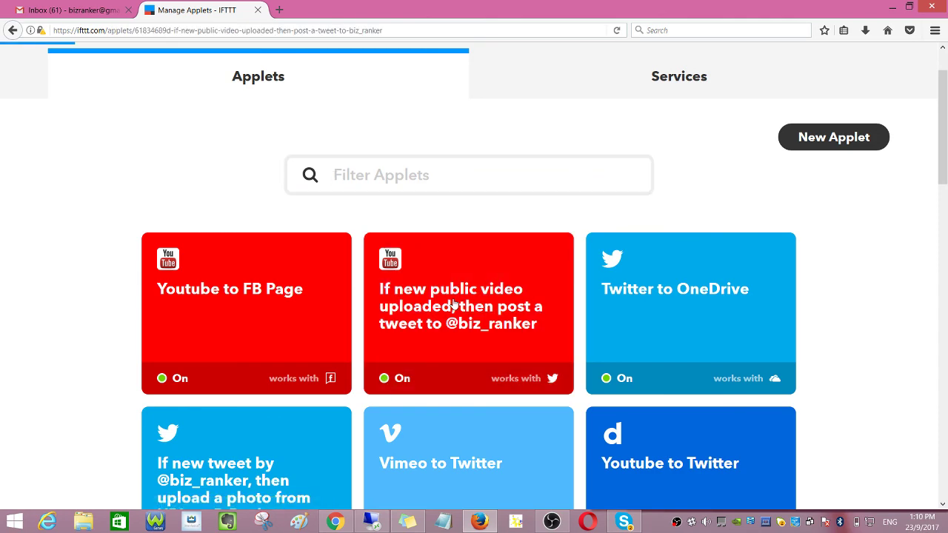
scroll(406, 223, "down", 1)
scroll(407, 223, "down", 3)
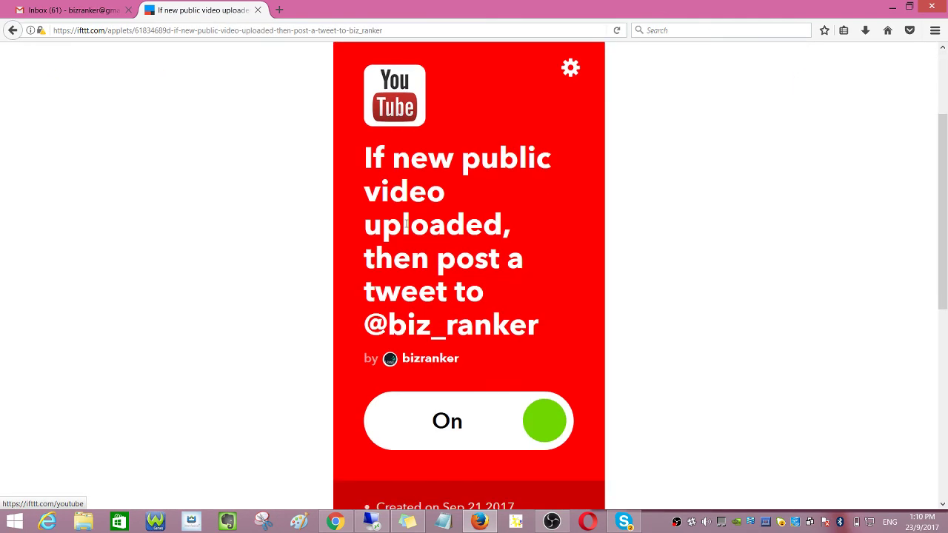
scroll(444, 217, "down", 3)
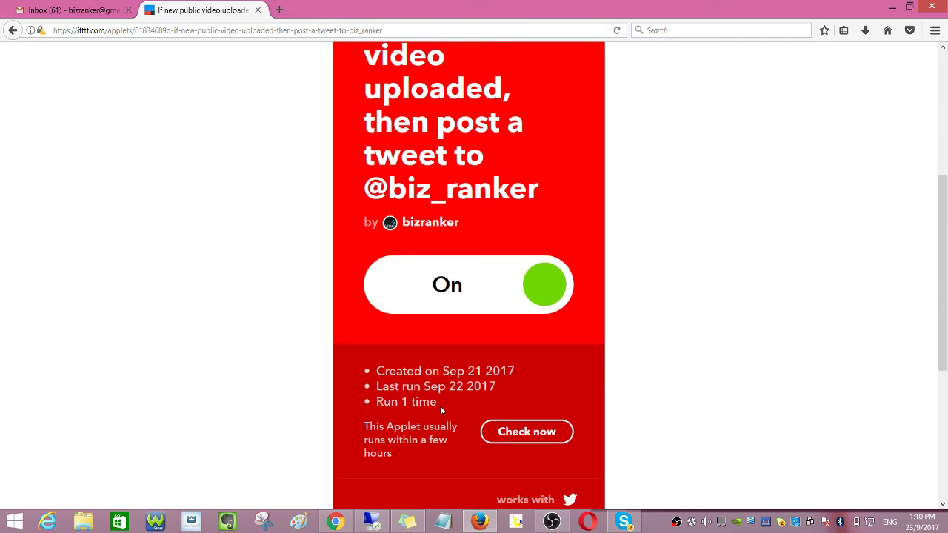
left_click_drag(376, 402, 436, 405)
left_click(400, 409)
left_click_drag(378, 402, 442, 403)
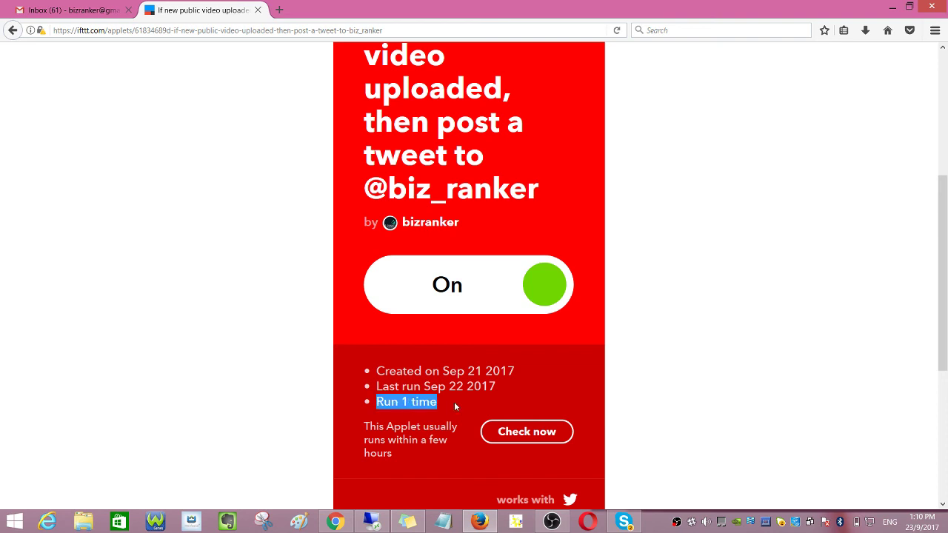
left_click(443, 404)
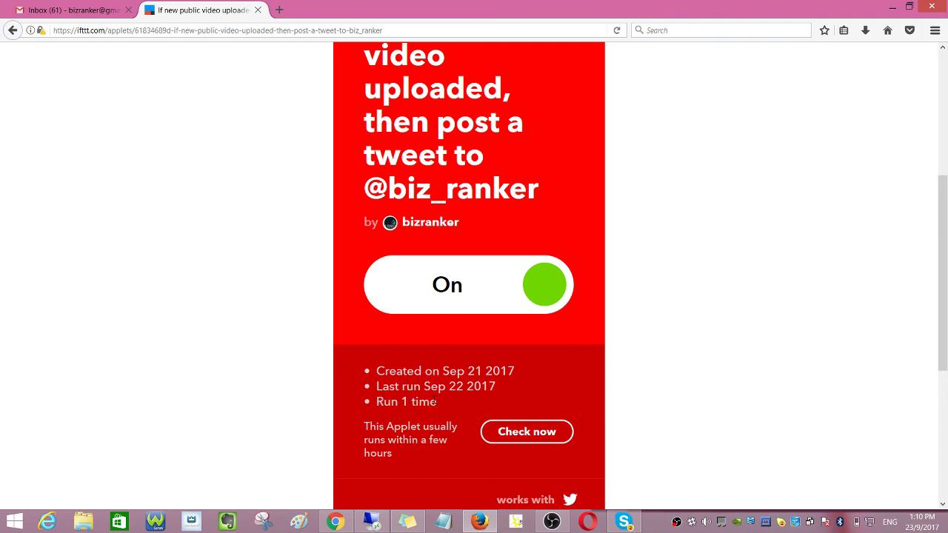